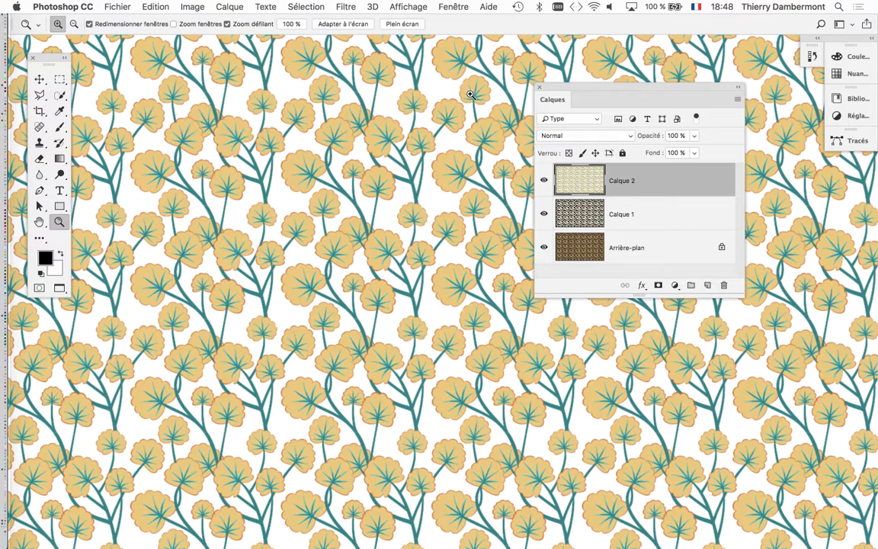
Resize the Calques panel and move it beside the floral pattern so all three layers show
{"action": "left_click_drag", "start_coordinate": [740, 294], "coordinate": [738, 407]}
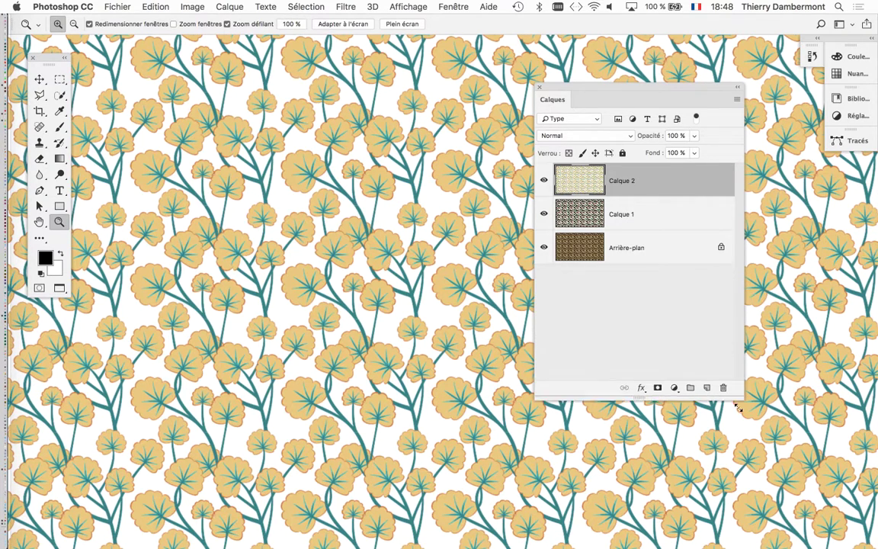
{"action": "left_click_drag", "start_coordinate": [561, 104], "coordinate": [459, 73]}
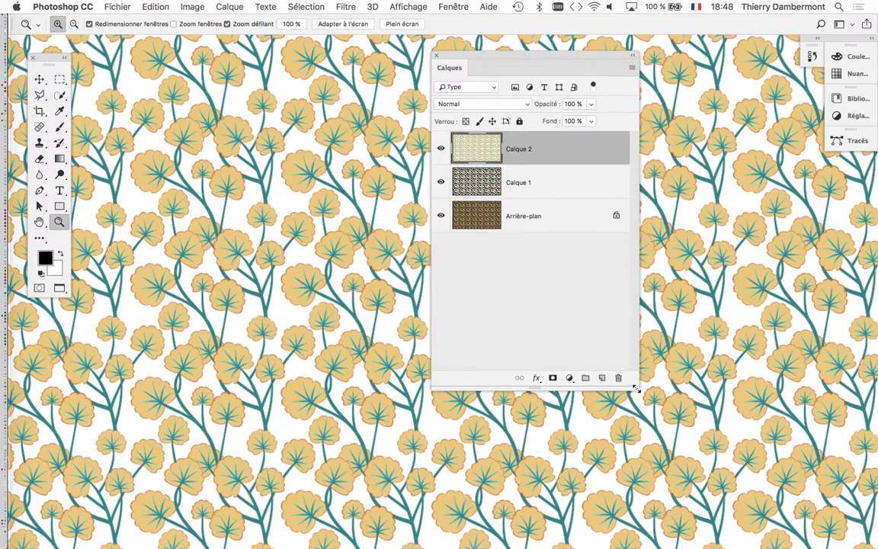
{"action": "left_click_drag", "start_coordinate": [636, 390], "coordinate": [653, 280]}
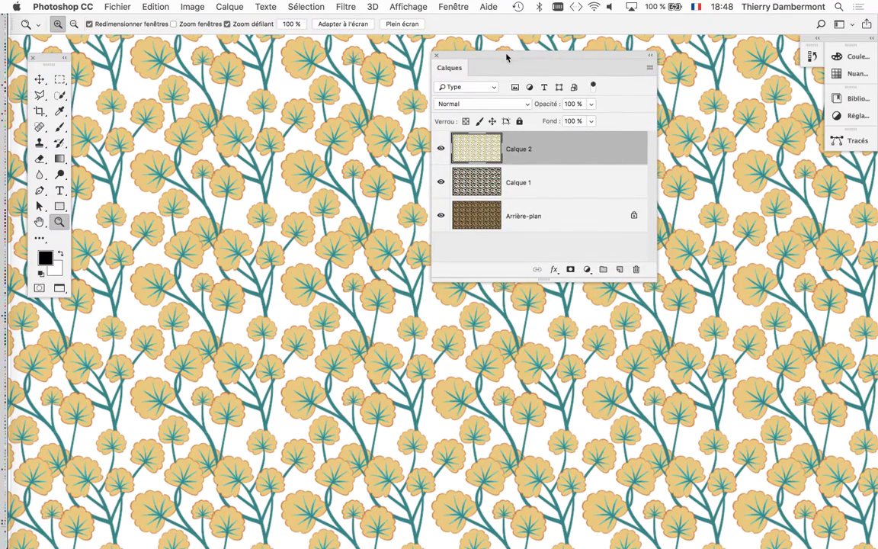
{"action": "left_click_drag", "start_coordinate": [507, 57], "coordinate": [515, 143]}
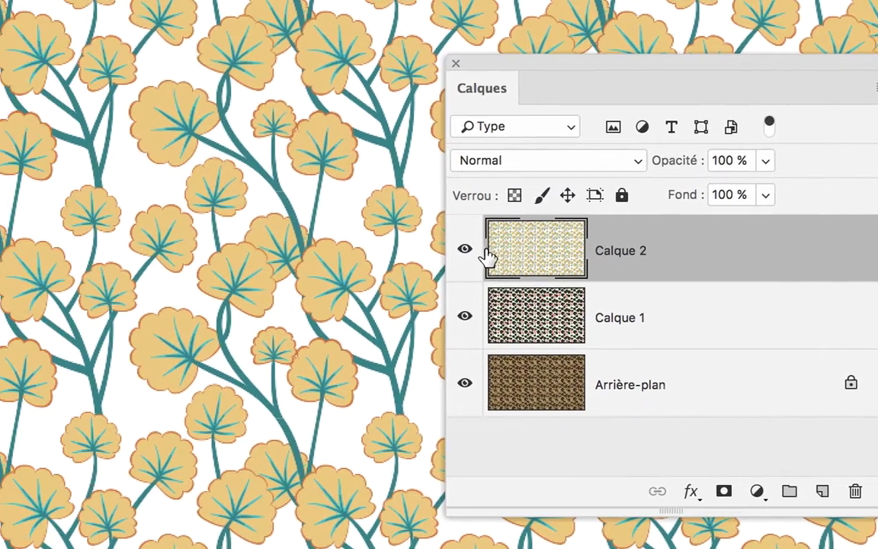
Hide Calque 2 and select Calque 1, comparing layer visibility to show the dark-leaf, red-stem pattern
{"action": "left_click", "coordinate": [474, 251]}
{"action": "left_click", "coordinate": [539, 312]}
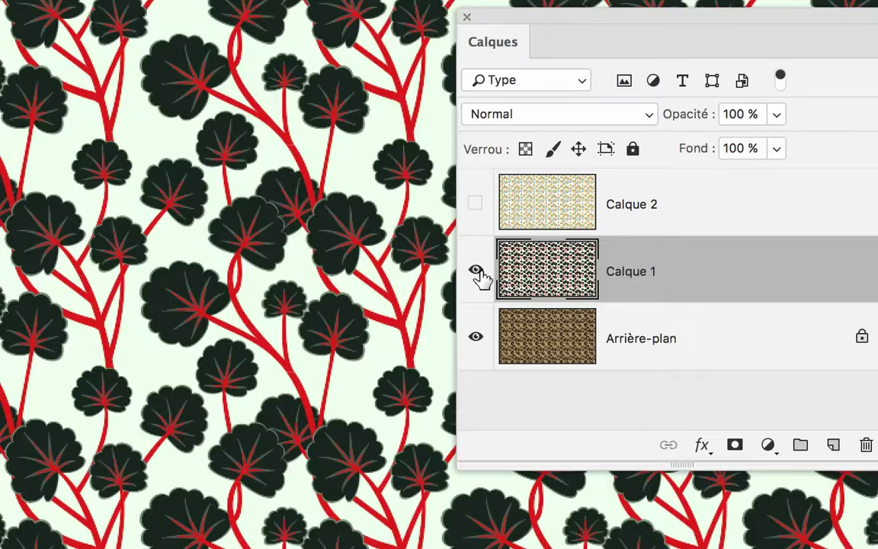
{"action": "left_click", "coordinate": [463, 271]}
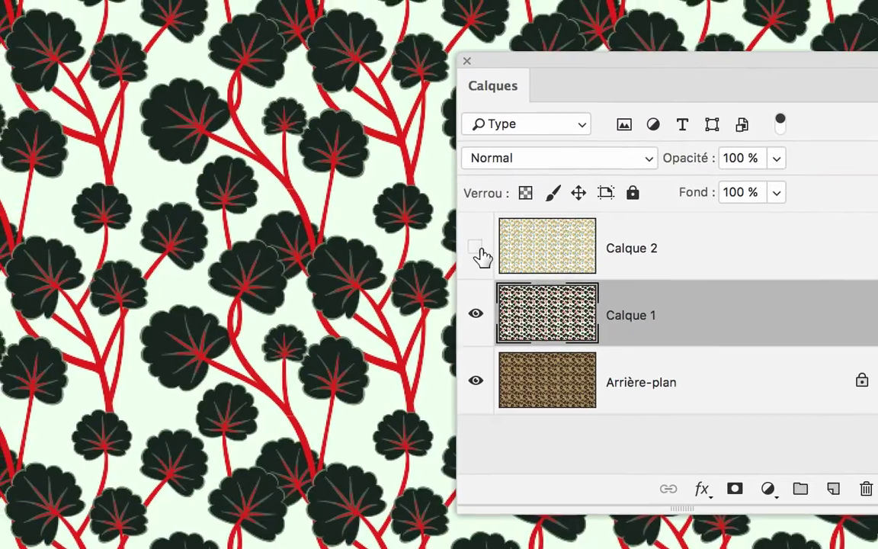
{"action": "left_click", "coordinate": [478, 252]}
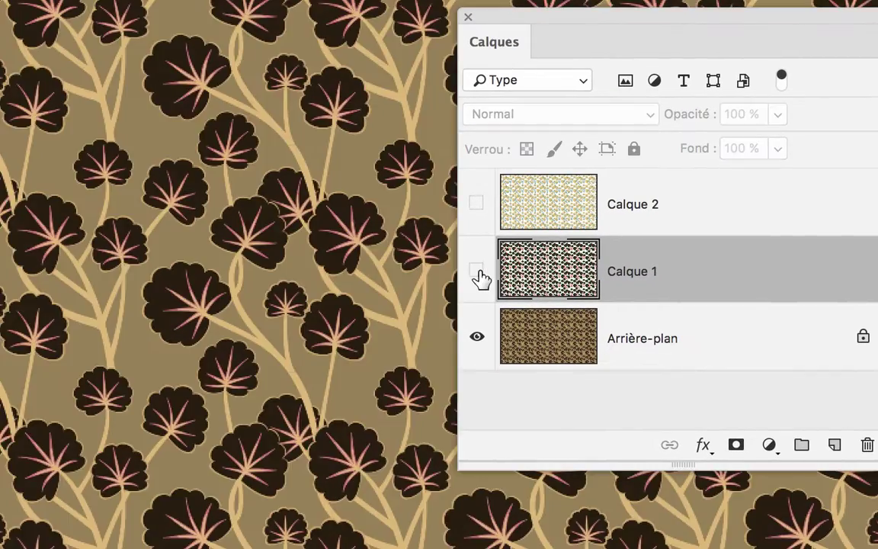
{"action": "left_click", "coordinate": [477, 272]}
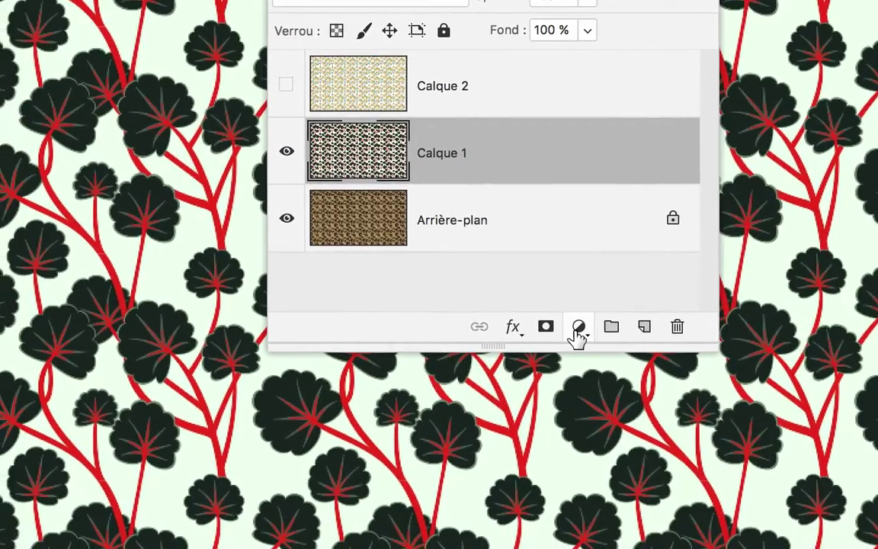
Add a Teinte/Saturation adjustment layer above Calque 1 and expand its Propriétés settings
{"action": "left_click", "coordinate": [578, 329]}
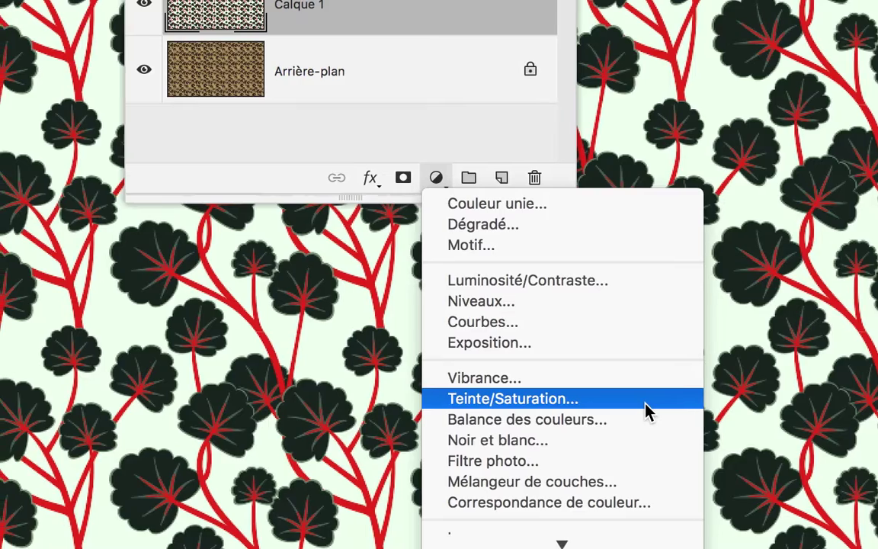
{"action": "left_click", "coordinate": [647, 411]}
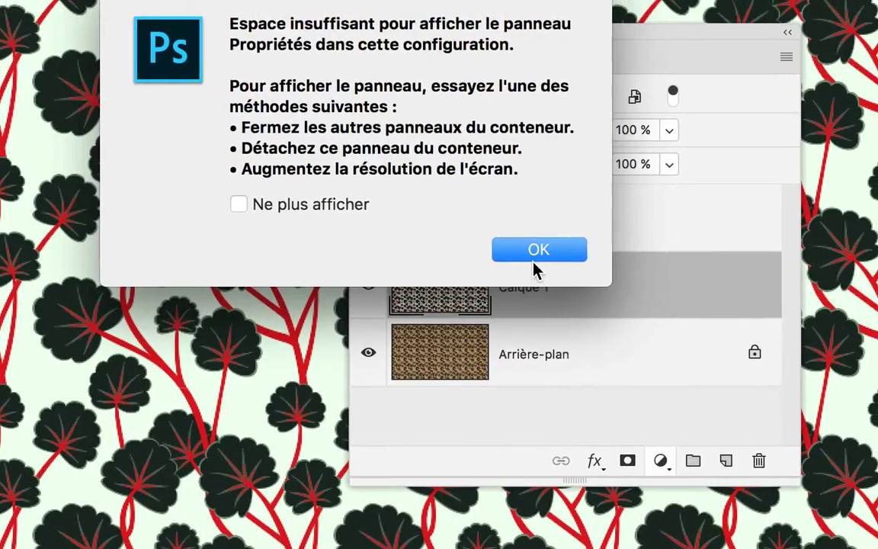
{"action": "left_click", "coordinate": [335, 13]}
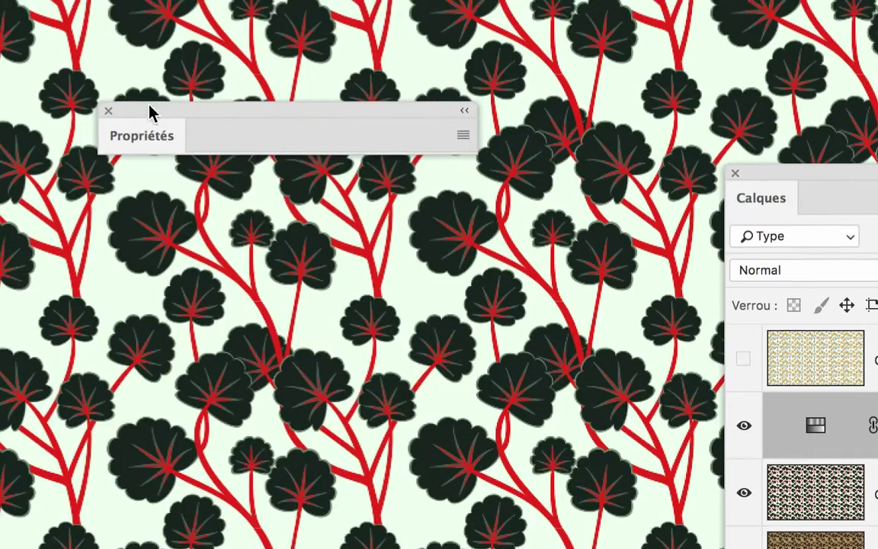
{"action": "left_click", "coordinate": [149, 122]}
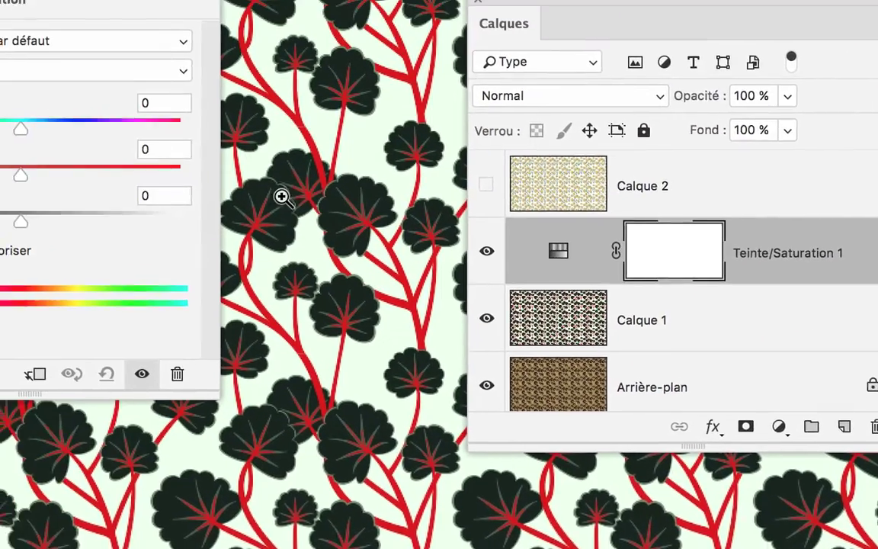
{"action": "left_click_drag", "start_coordinate": [361, 137], "coordinate": [455, 164]}
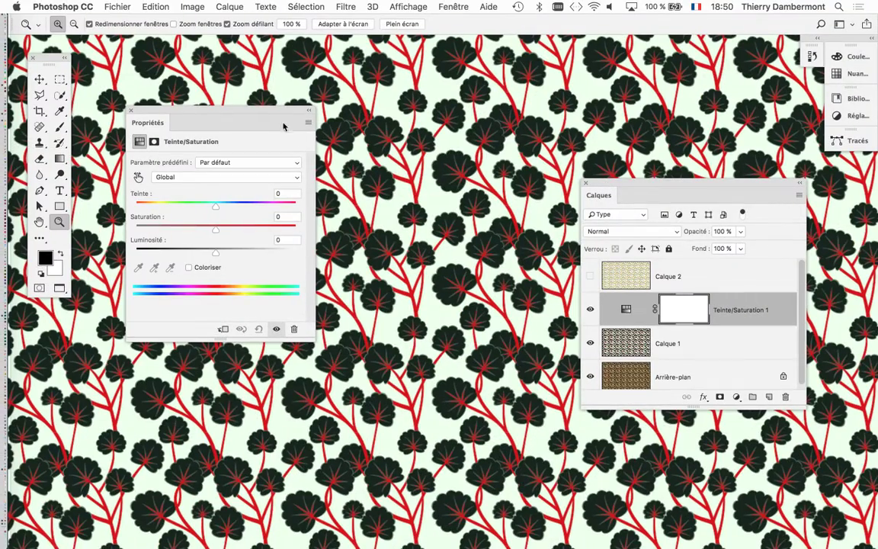
{"action": "left_click_drag", "start_coordinate": [284, 126], "coordinate": [413, 163]}
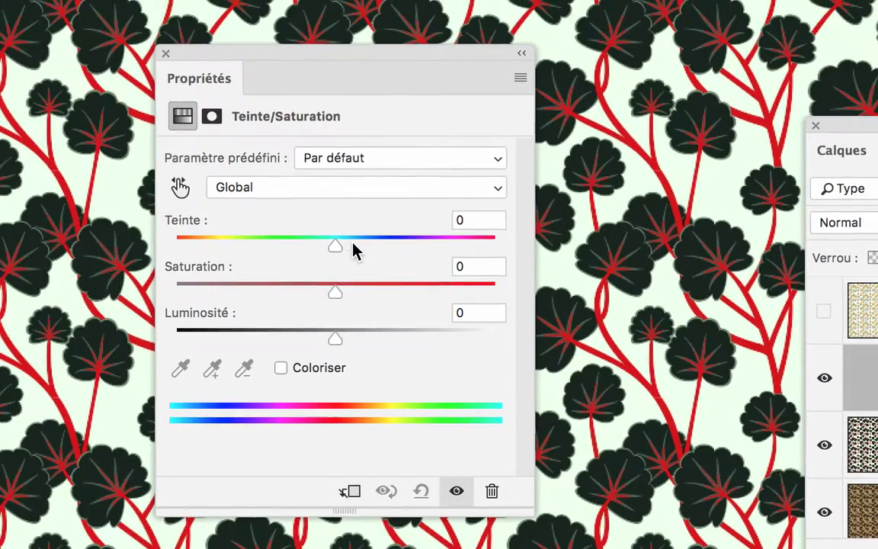
{"action": "mouse_move", "coordinate": [354, 252]}
{"action": "left_mouse_down"}
{"action": "mouse_move", "coordinate": [391, 252]}
{"action": "mouse_move", "coordinate": [336, 247]}
{"action": "mouse_move", "coordinate": [309, 263]}
{"action": "left_mouse_up"}
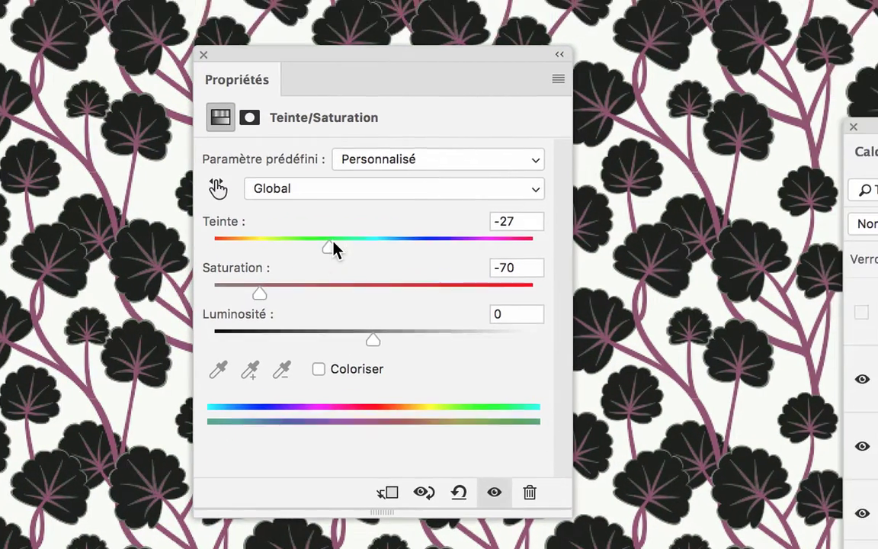
{"action": "left_click_drag", "start_coordinate": [333, 248], "coordinate": [382, 248]}
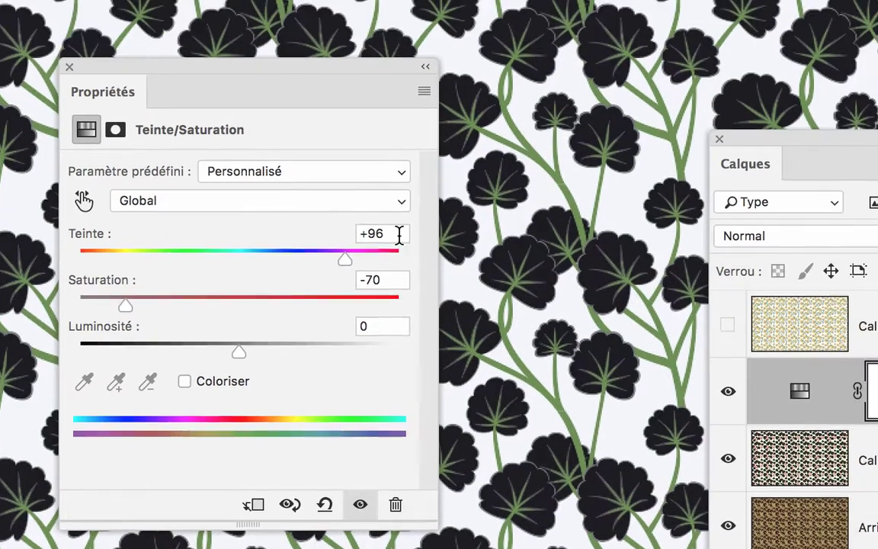
{"action": "double_click", "coordinate": [403, 224]}
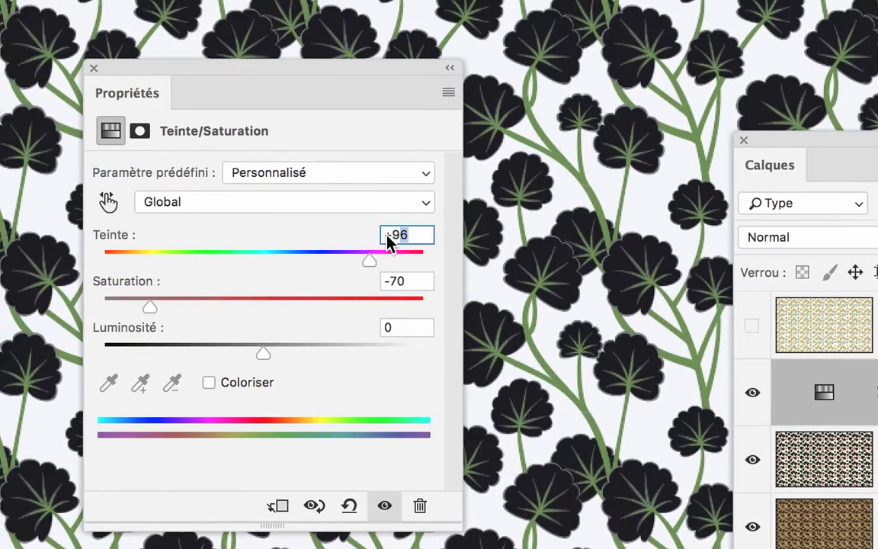
{"action": "left_click_drag", "start_coordinate": [388, 241], "coordinate": [379, 244]}
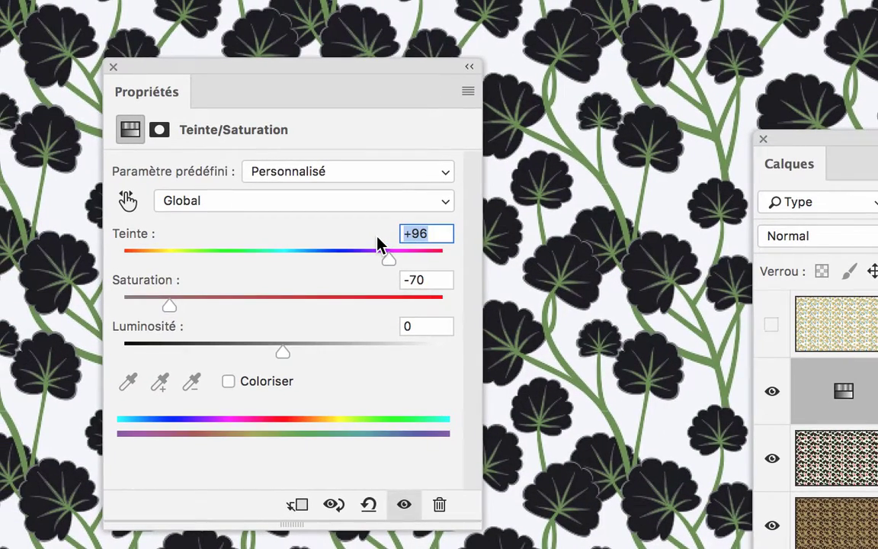
{"action": "type", "text": "0"}
{"action": "key", "text": "Tab"}
{"action": "type", "text": "0"}
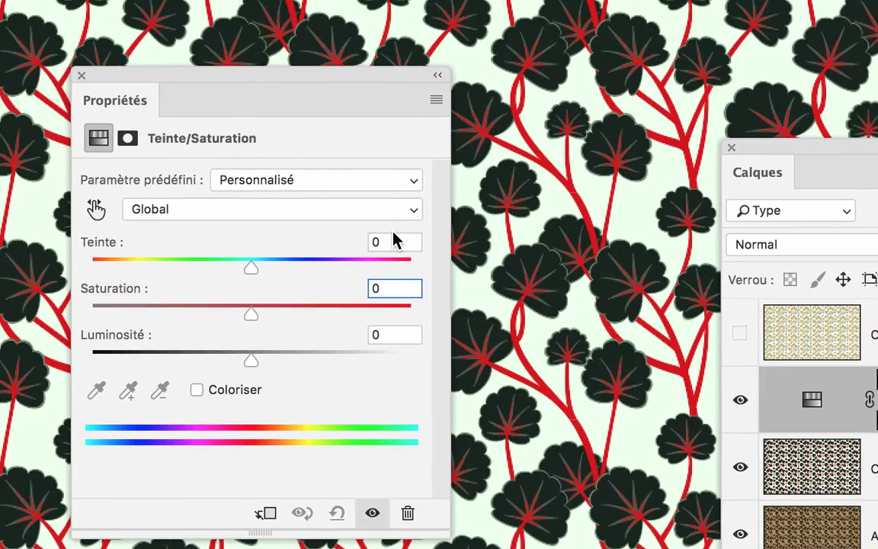
{"action": "left_click_drag", "start_coordinate": [404, 241], "coordinate": [381, 241]}
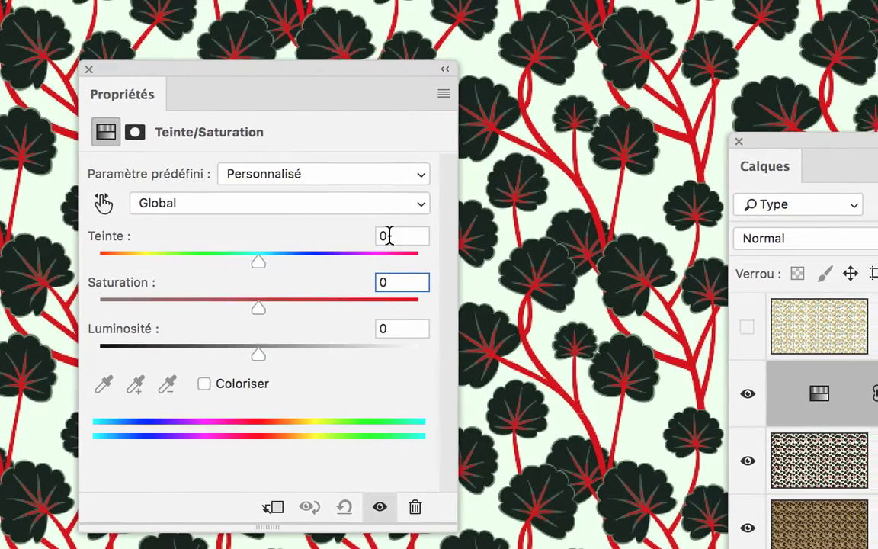
{"action": "left_click", "coordinate": [438, 231]}
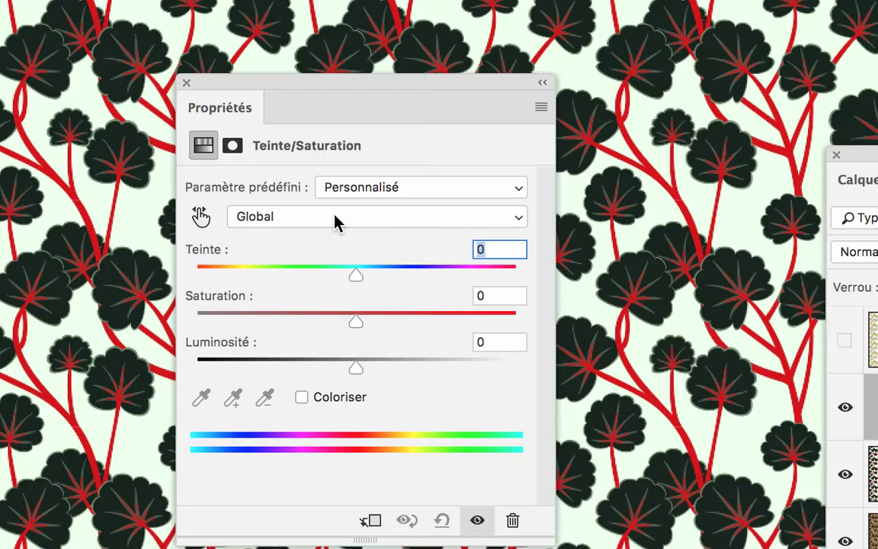
Limit the adjustment to Rouges and set its hue to -46, turning the stems magenta
{"action": "left_click", "coordinate": [335, 215]}
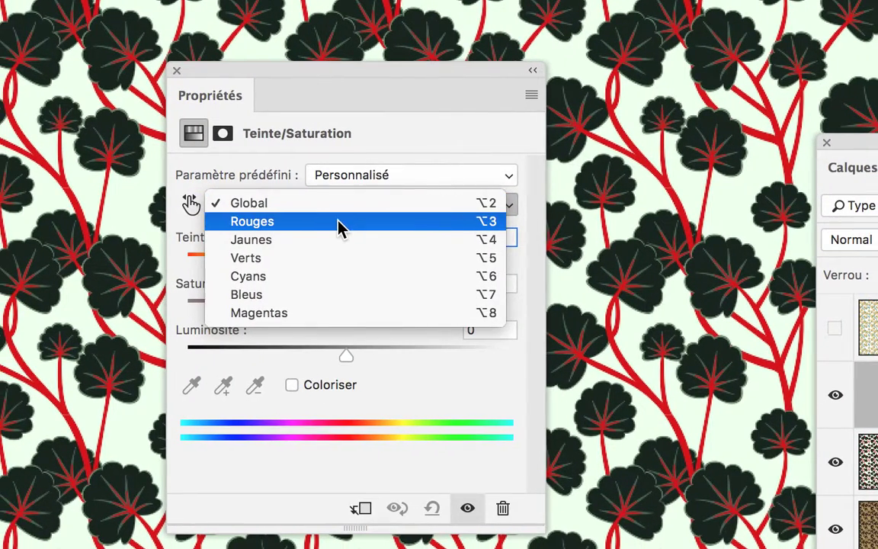
{"action": "left_click", "coordinate": [338, 221]}
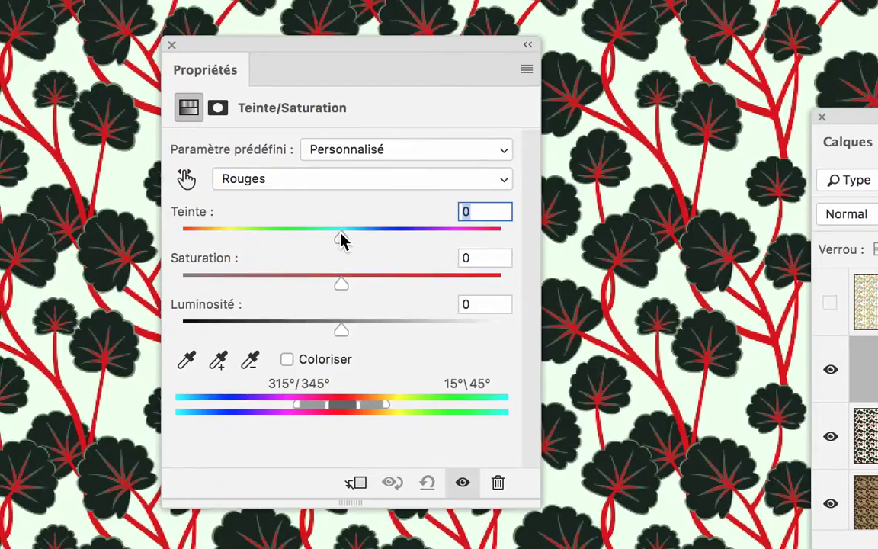
{"action": "left_click_drag", "start_coordinate": [346, 269], "coordinate": [300, 271]}
{"action": "left_click_drag", "start_coordinate": [324, 234], "coordinate": [379, 238]}
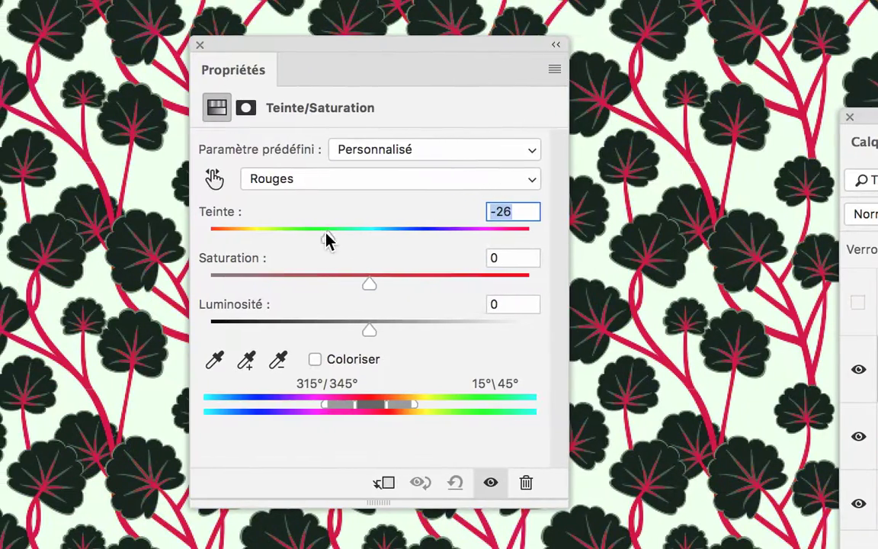
{"action": "left_click_drag", "start_coordinate": [379, 239], "coordinate": [316, 240]}
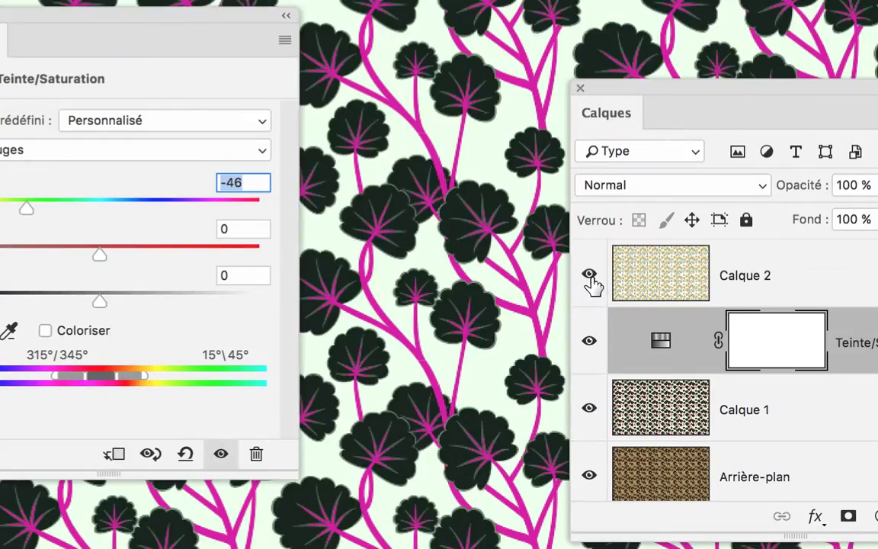
Show Calque 2 again and add a Teinte/Saturation adjustment layer directly above it
{"action": "left_click", "coordinate": [589, 276]}
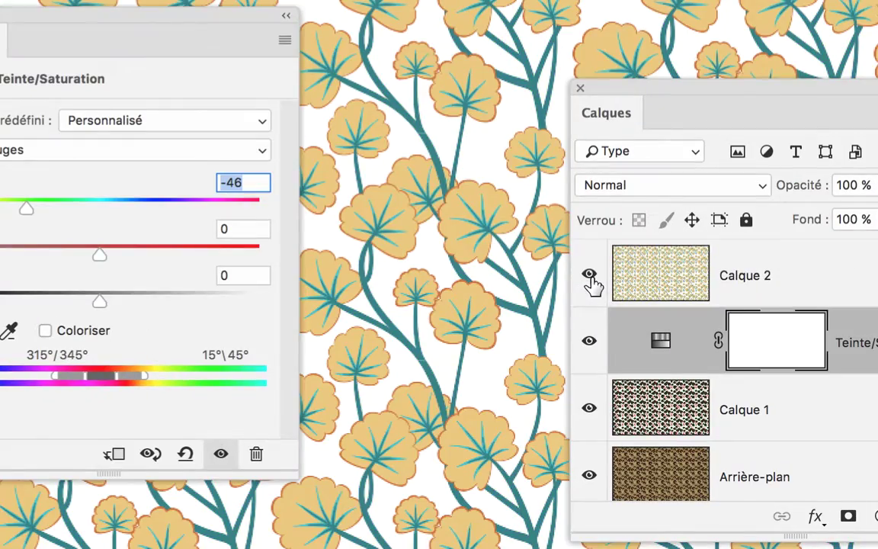
{"action": "left_click", "coordinate": [616, 286]}
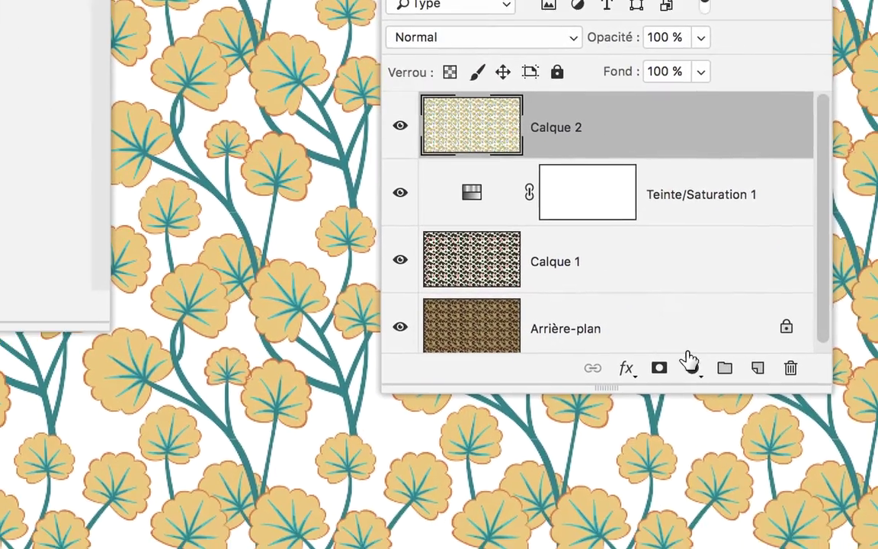
{"action": "left_click", "coordinate": [691, 366]}
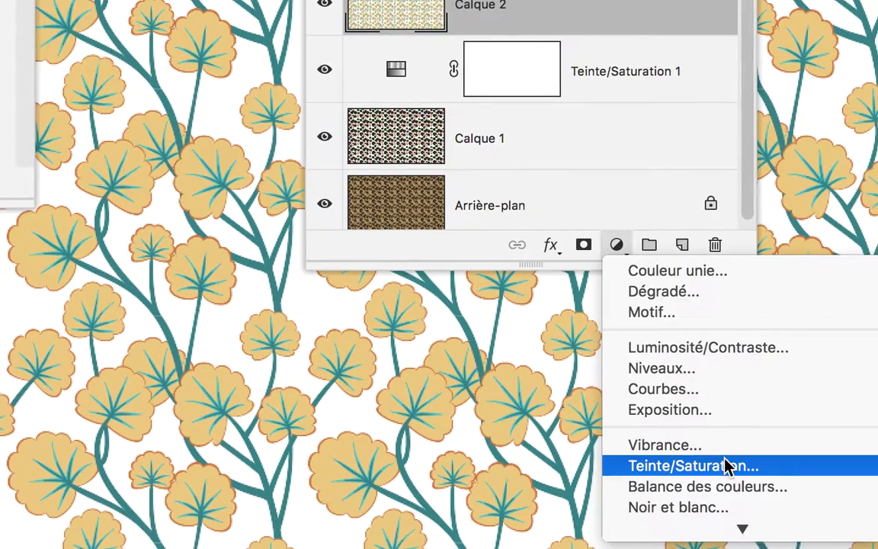
{"action": "left_click", "coordinate": [726, 467]}
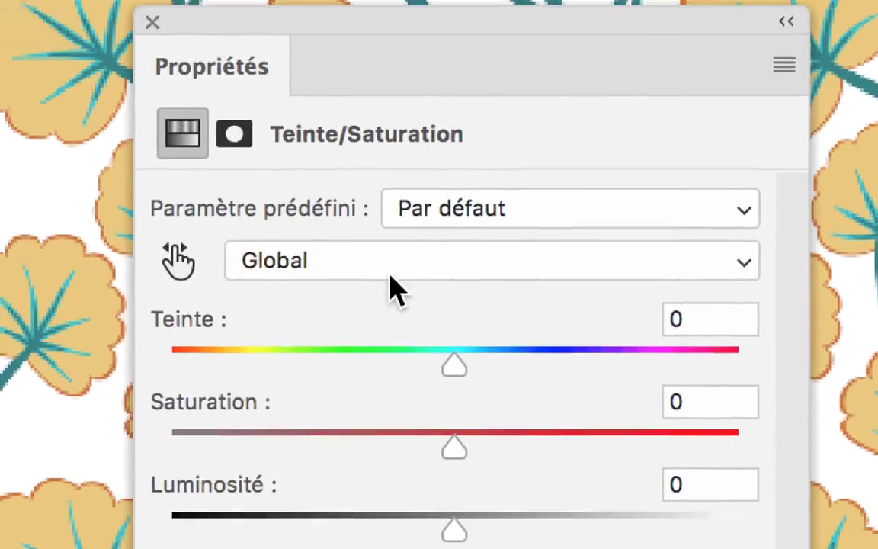
Shift the Jaunes hue to -46 for coral-pink leaves, then collapse the Calques panel
{"action": "left_click", "coordinate": [392, 273]}
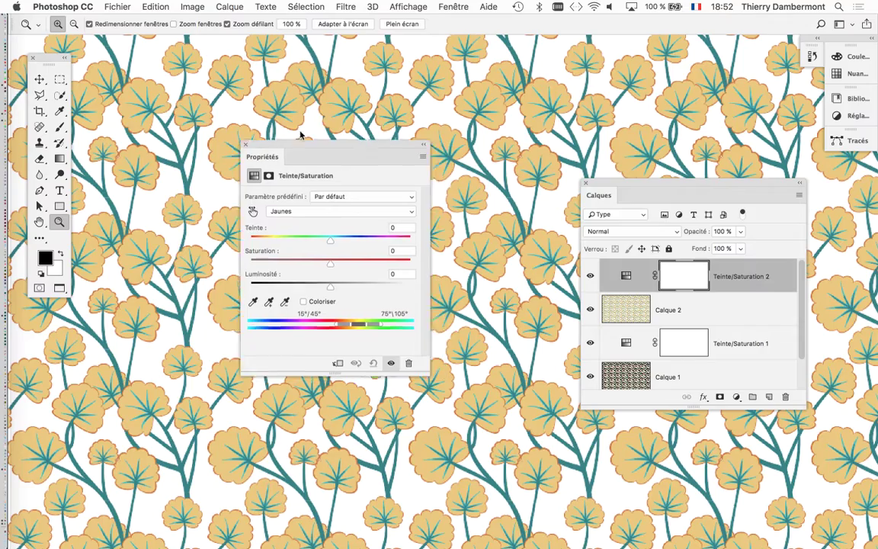
{"action": "left_click_drag", "start_coordinate": [302, 144], "coordinate": [223, 112]}
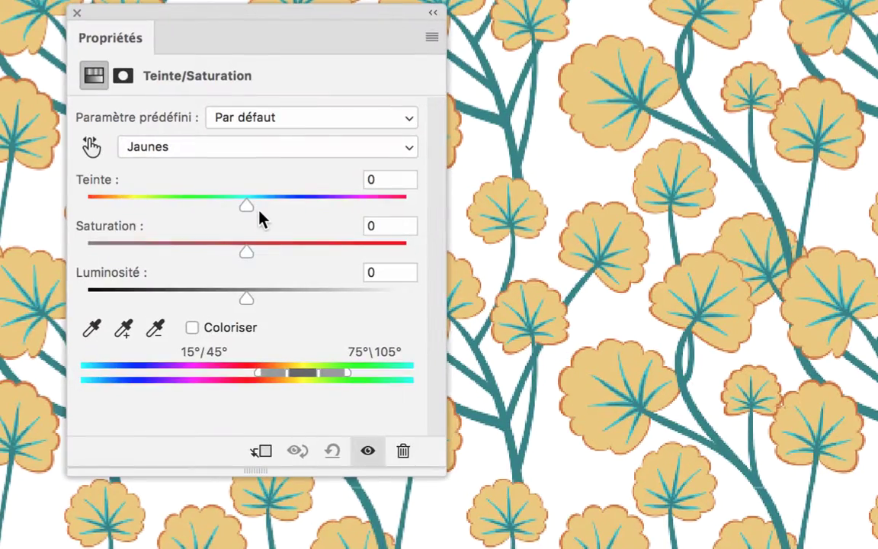
{"action": "left_click_drag", "start_coordinate": [259, 216], "coordinate": [362, 214]}
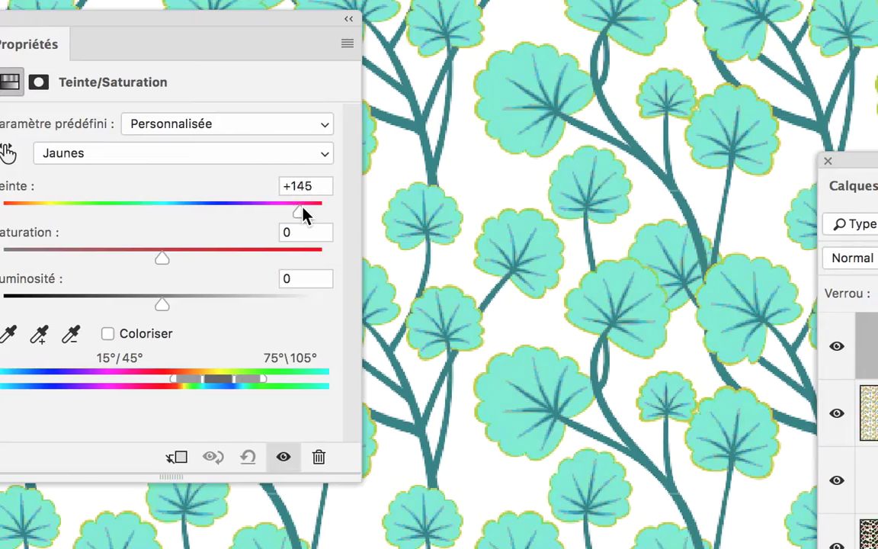
{"action": "left_click_drag", "start_coordinate": [304, 214], "coordinate": [233, 214]}
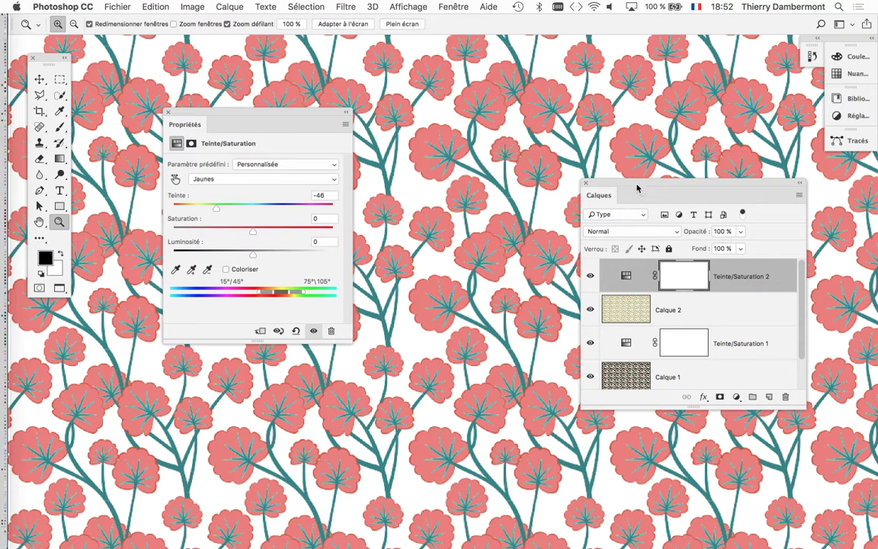
{"action": "left_click_drag", "start_coordinate": [638, 188], "coordinate": [551, 440]}
{"action": "double_click", "coordinate": [551, 441]}
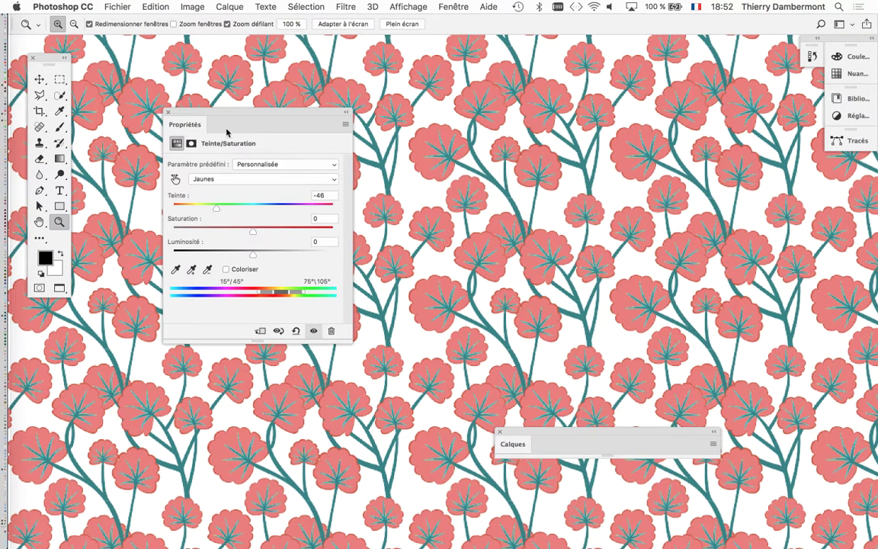
Move the Propriétés panel higher and enlarge it so the colour range bars are wide
{"action": "left_click_drag", "start_coordinate": [240, 113], "coordinate": [180, 87]}
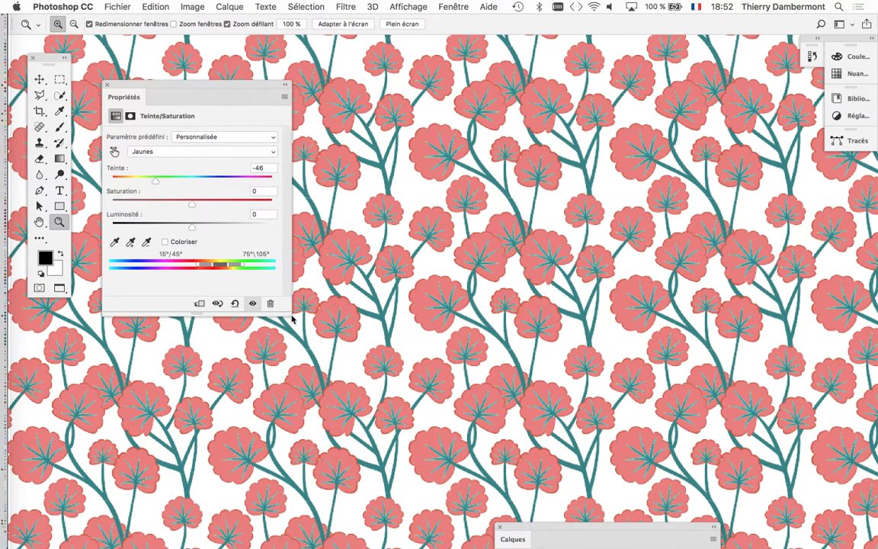
{"action": "mouse_move", "coordinate": [287, 312]}
{"action": "left_mouse_down"}
{"action": "mouse_move", "coordinate": [711, 371]}
{"action": "mouse_move", "coordinate": [751, 325]}
{"action": "left_mouse_up"}
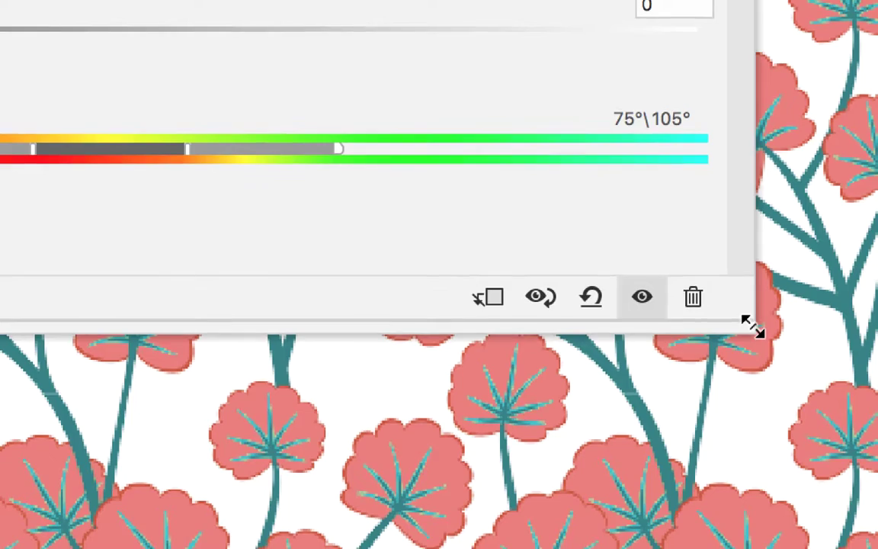
{"action": "left_click_drag", "start_coordinate": [751, 326], "coordinate": [751, 333]}
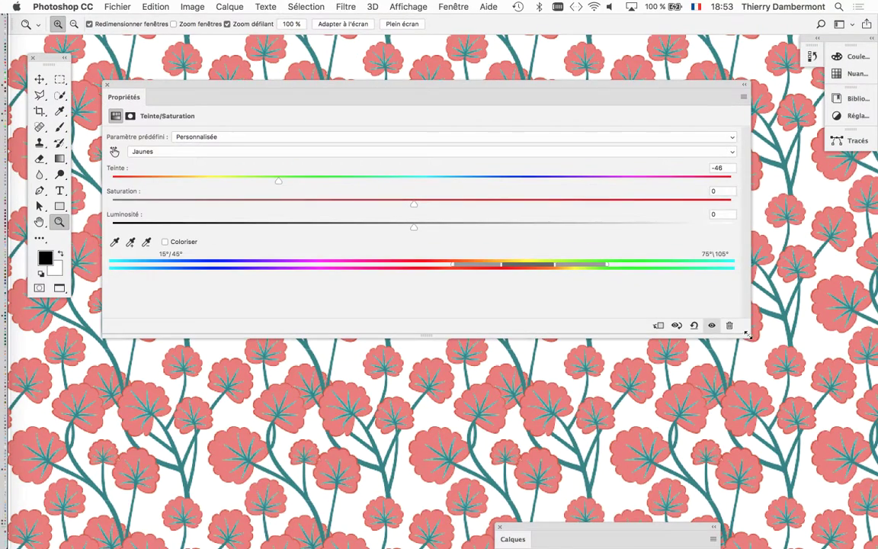
{"action": "left_click_drag", "start_coordinate": [748, 335], "coordinate": [773, 308]}
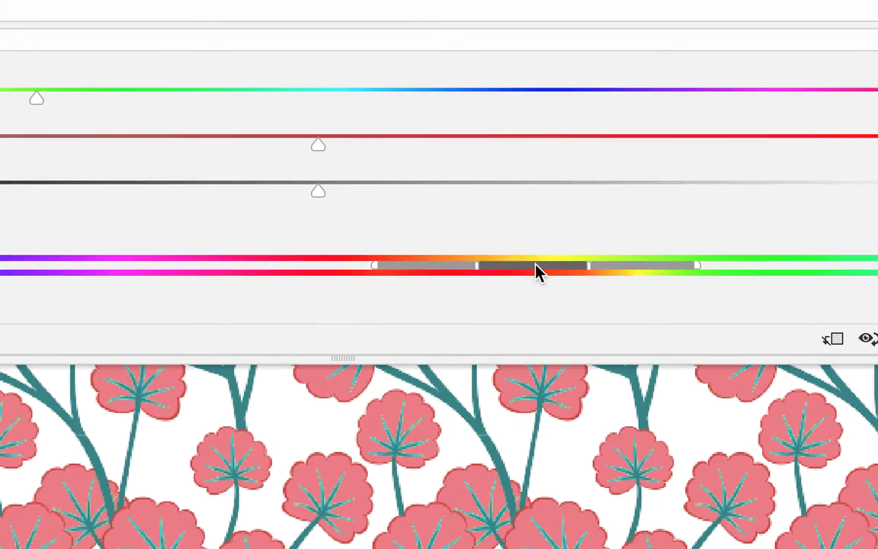
Adjust the Jaunes colour range markers to 7°/35° and 65°\95°
{"action": "mouse_move", "coordinate": [536, 272]}
{"action": "left_mouse_down"}
{"action": "mouse_move", "coordinate": [516, 273]}
{"action": "mouse_move", "coordinate": [536, 272]}
{"action": "left_mouse_up"}
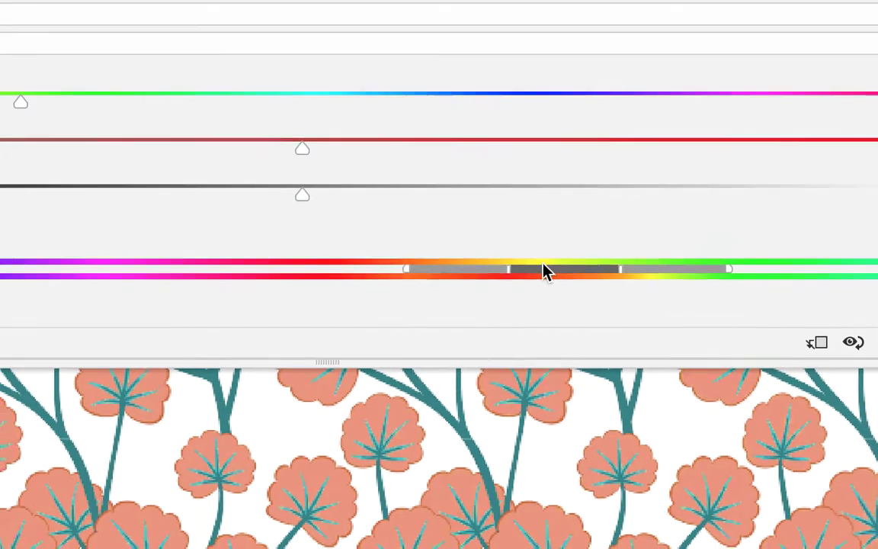
{"action": "left_click_drag", "start_coordinate": [536, 273], "coordinate": [538, 272]}
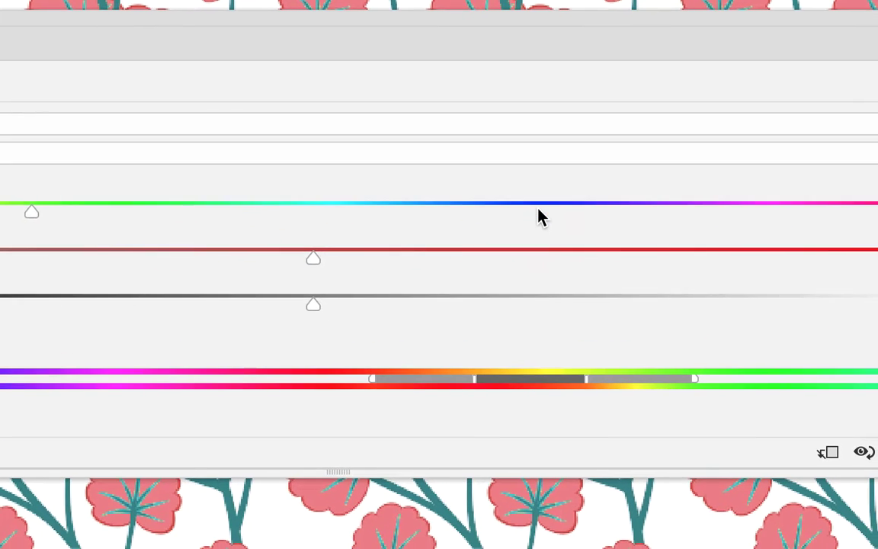
{"action": "left_click", "coordinate": [539, 213]}
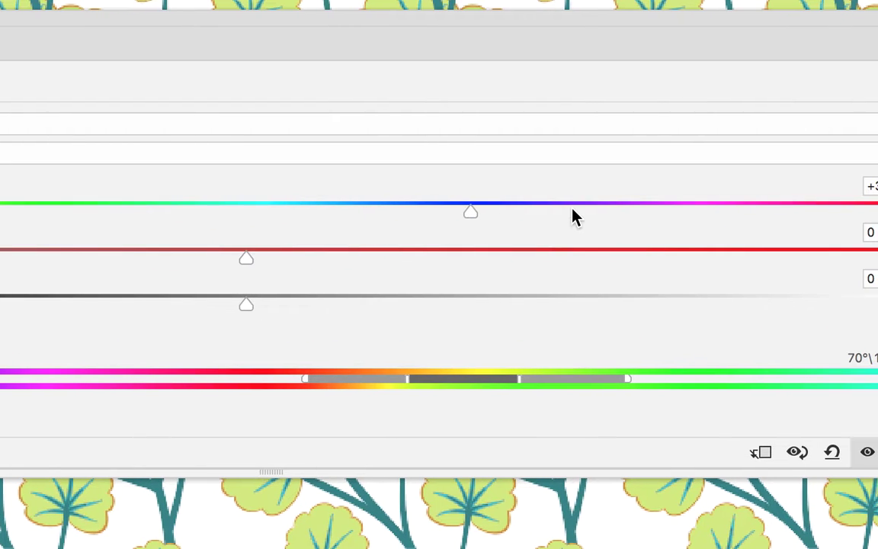
{"action": "left_click", "coordinate": [576, 217]}
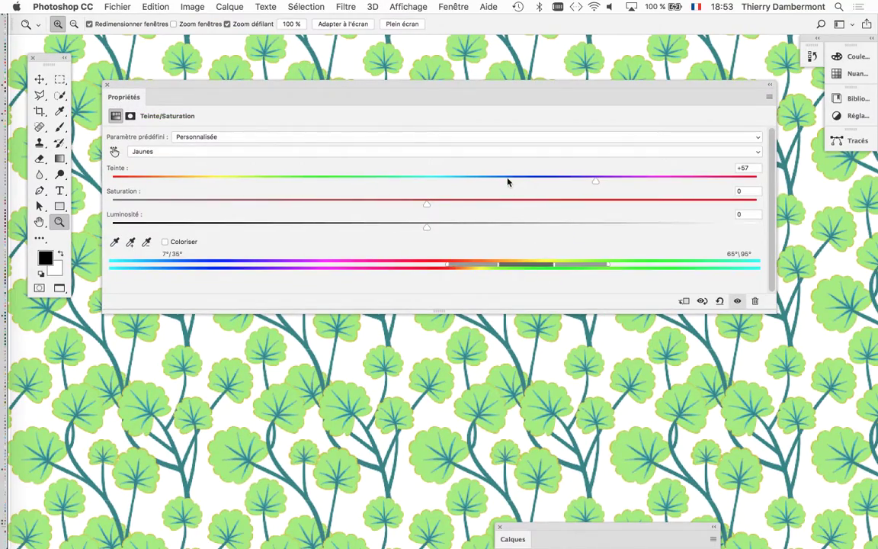
Set the Jaunes hue to +77 and saturation to -37 for soft green leaves
{"action": "left_click_drag", "start_coordinate": [508, 181], "coordinate": [243, 185]}
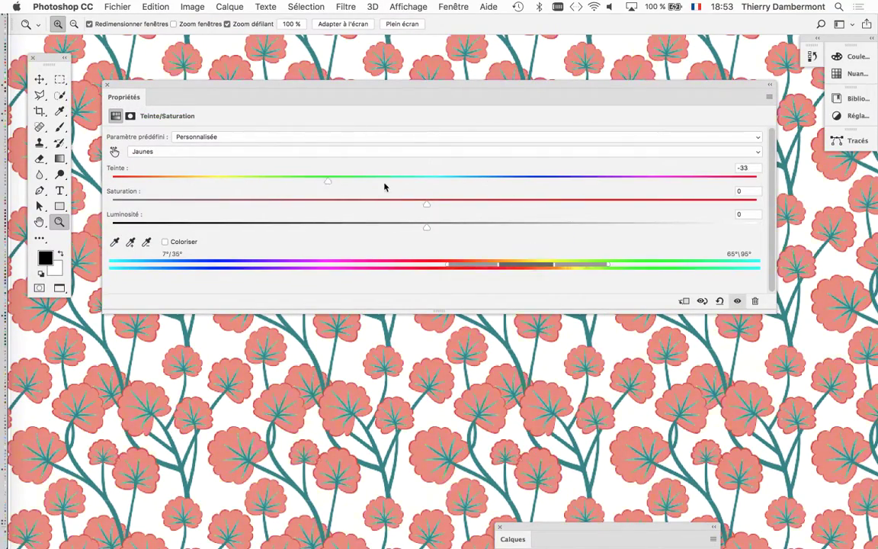
{"action": "left_click_drag", "start_coordinate": [386, 187], "coordinate": [622, 187]}
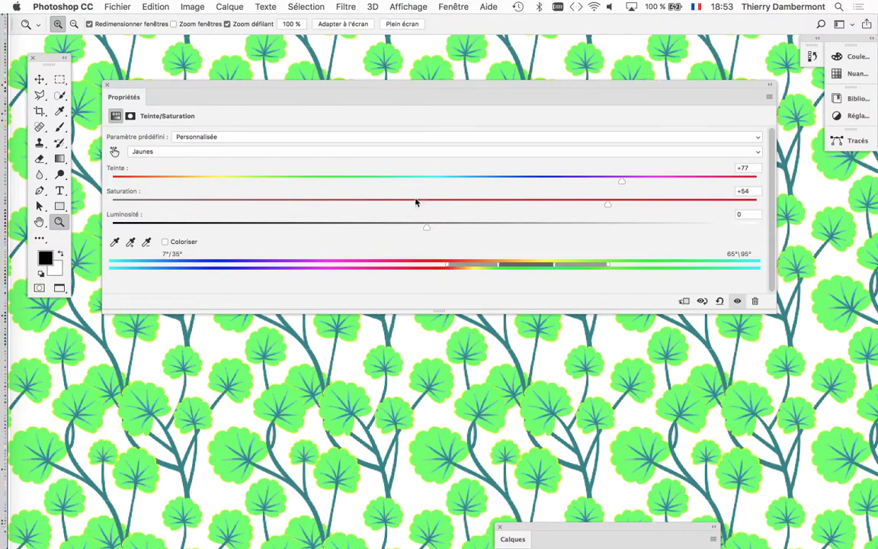
{"action": "left_click_drag", "start_coordinate": [417, 202], "coordinate": [306, 212]}
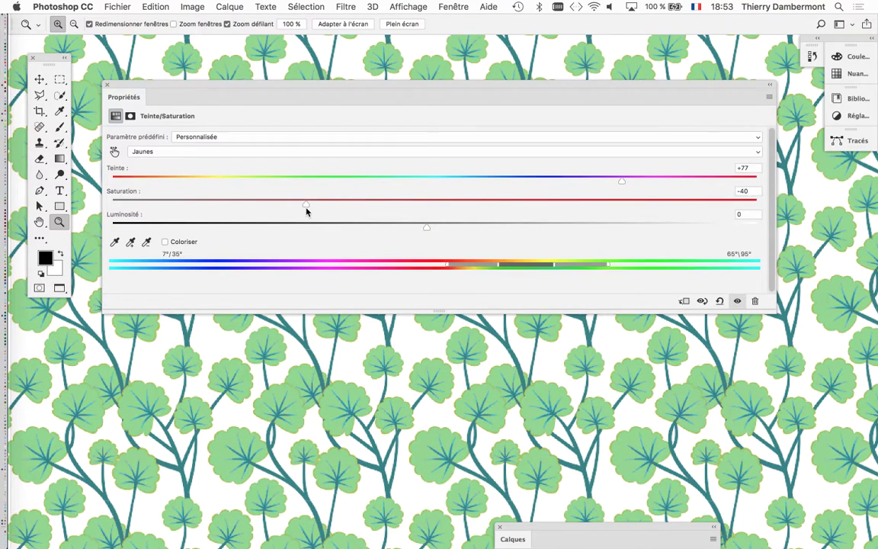
{"action": "left_click", "coordinate": [108, 86]}
{"action": "left_click", "coordinate": [578, 205]}
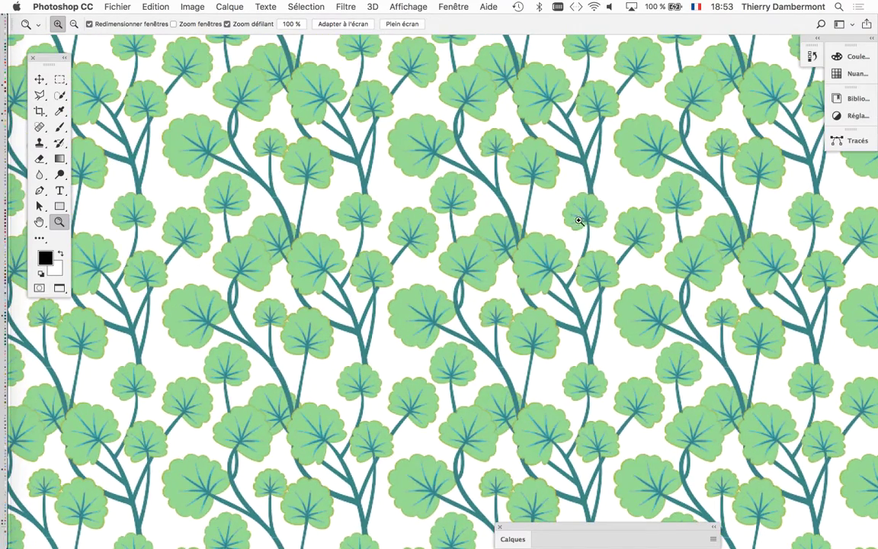
Open Fenêtre > Calques and resize the panel to show every layer including the background
{"action": "left_click", "coordinate": [454, 6]}
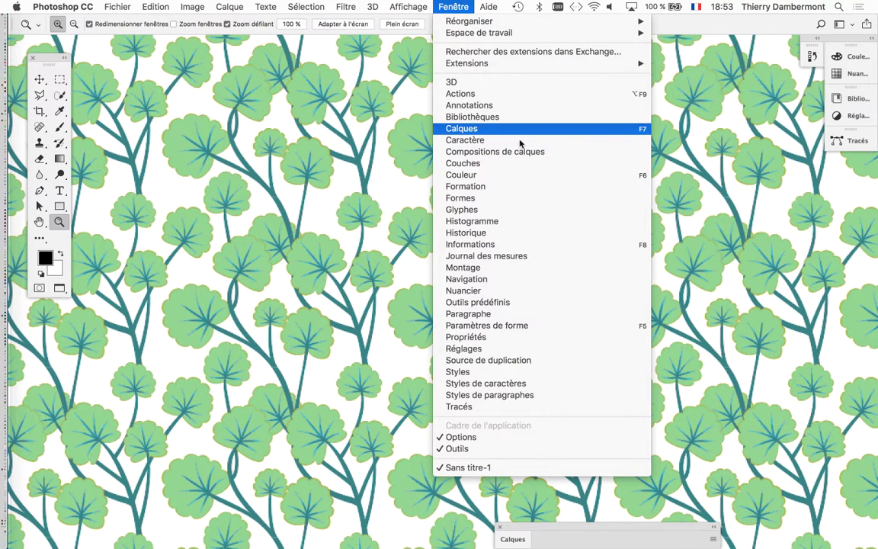
{"action": "left_click", "coordinate": [466, 127]}
{"action": "left_click_drag", "start_coordinate": [625, 329], "coordinate": [610, 130]}
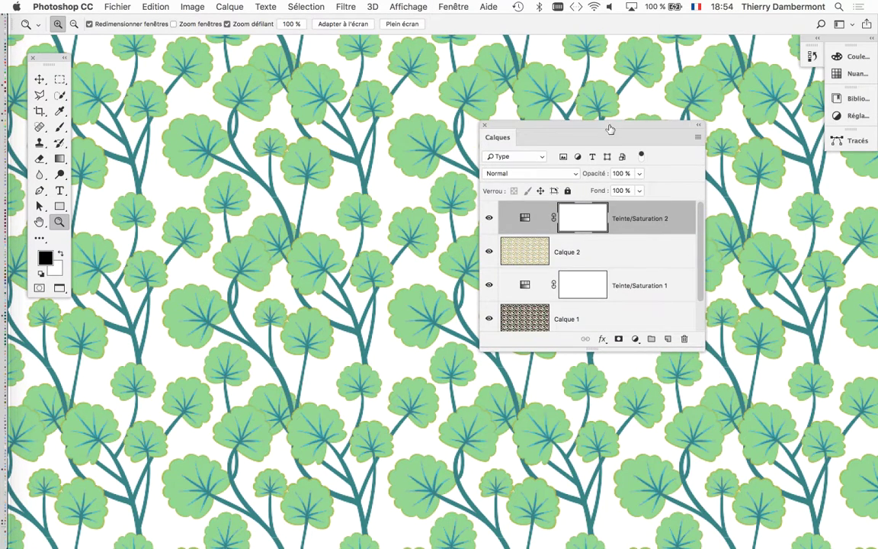
{"action": "mouse_move", "coordinate": [701, 351]}
{"action": "left_mouse_down"}
{"action": "mouse_move", "coordinate": [707, 443]}
{"action": "mouse_move", "coordinate": [722, 442]}
{"action": "left_mouse_up"}
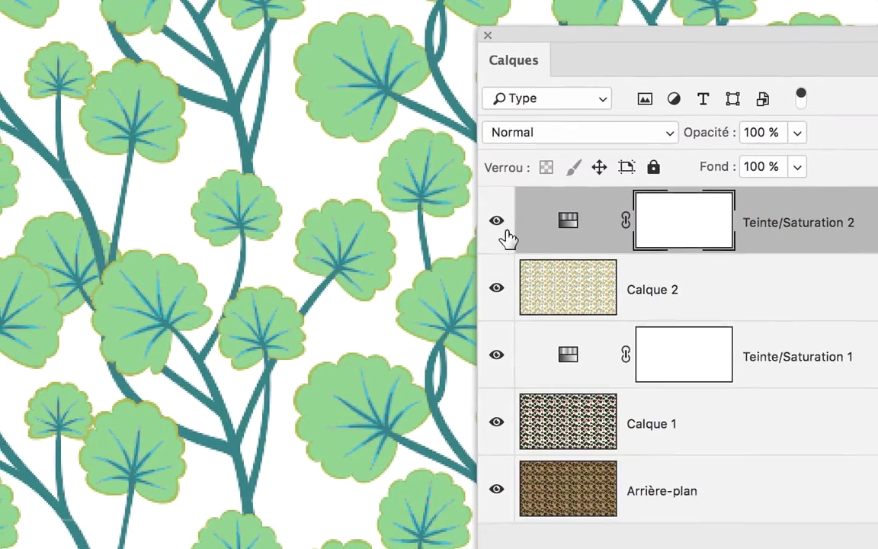
Toggle Teinte/Saturation 2's visibility to compare colours, then zoom in on the leaves
{"action": "left_click", "coordinate": [490, 218]}
{"action": "left_click", "coordinate": [502, 228]}
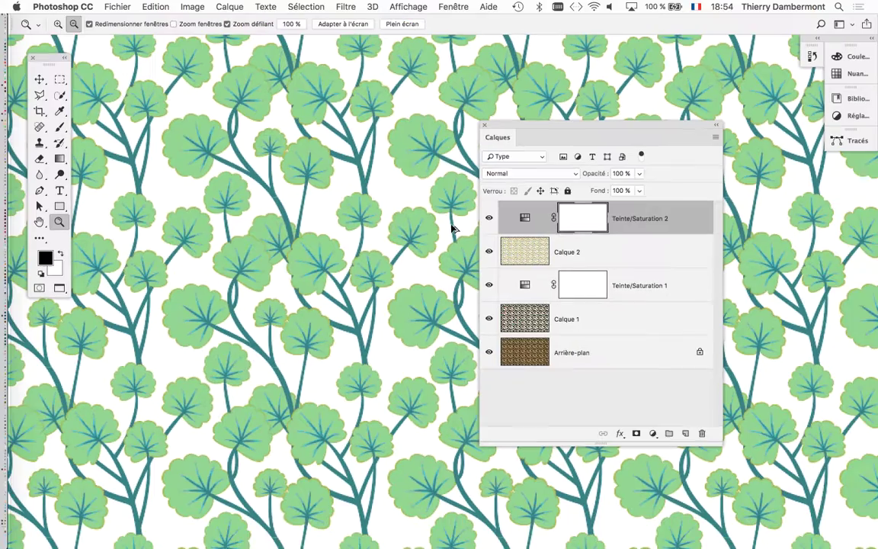
{"action": "left_click_drag", "start_coordinate": [539, 129], "coordinate": [616, 128]}
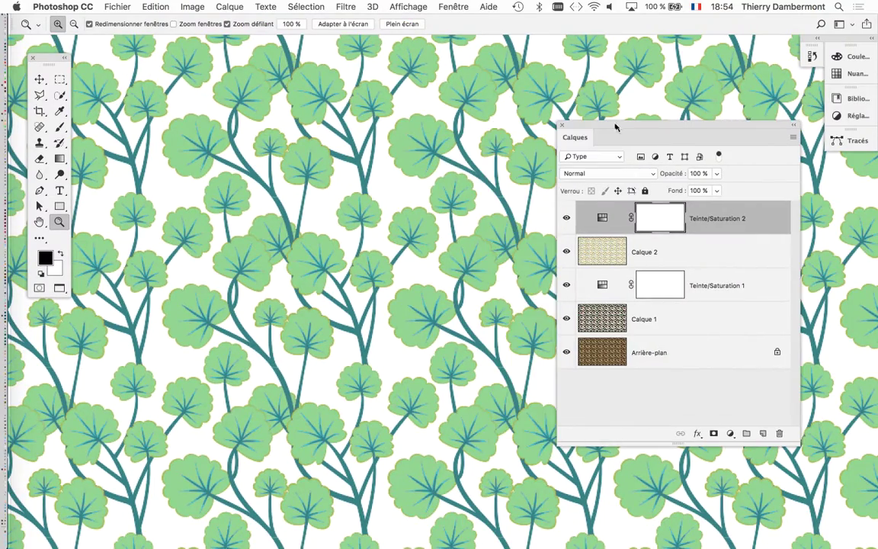
{"action": "left_click", "coordinate": [440, 183]}
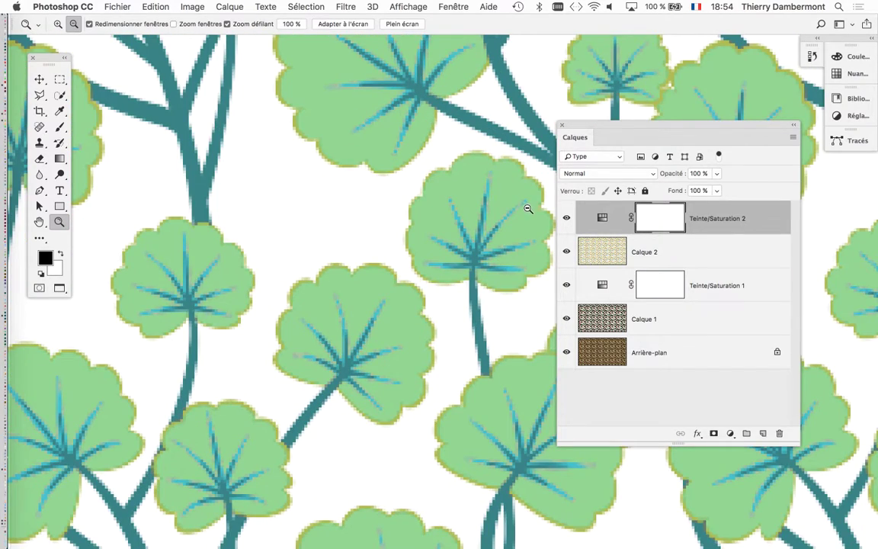
{"action": "left_click", "coordinate": [528, 209]}
Reopen the Teinte/Saturation 2 properties after shrinking the panel to uncover the layers
{"action": "double_click", "coordinate": [602, 219]}
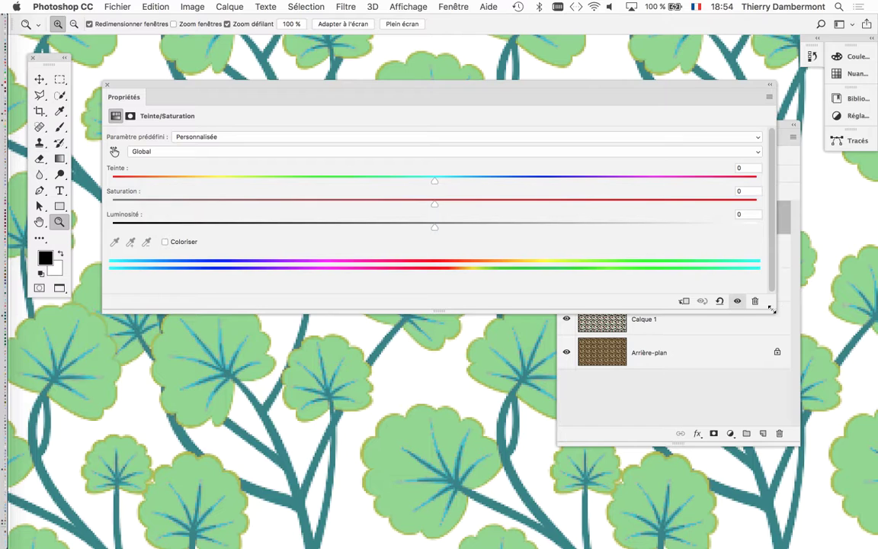
{"action": "left_click_drag", "start_coordinate": [772, 309], "coordinate": [483, 328]}
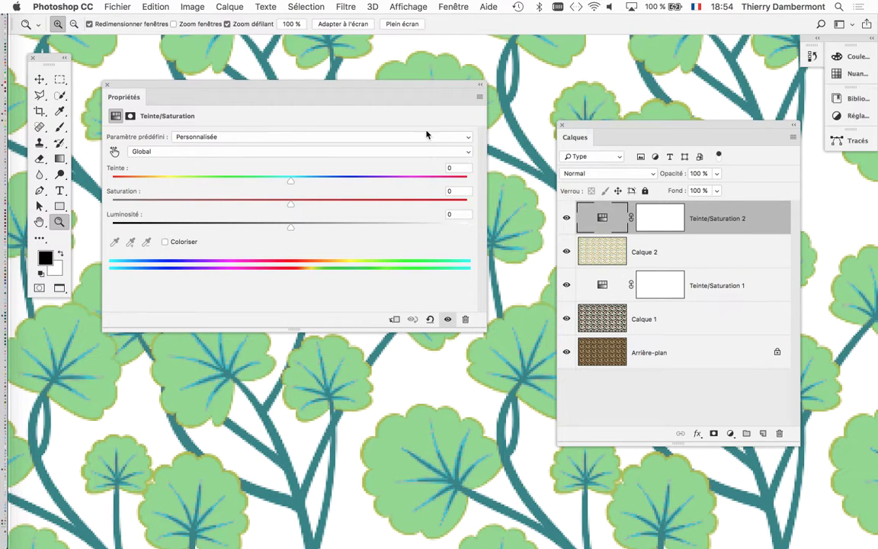
{"action": "left_click", "coordinate": [107, 86]}
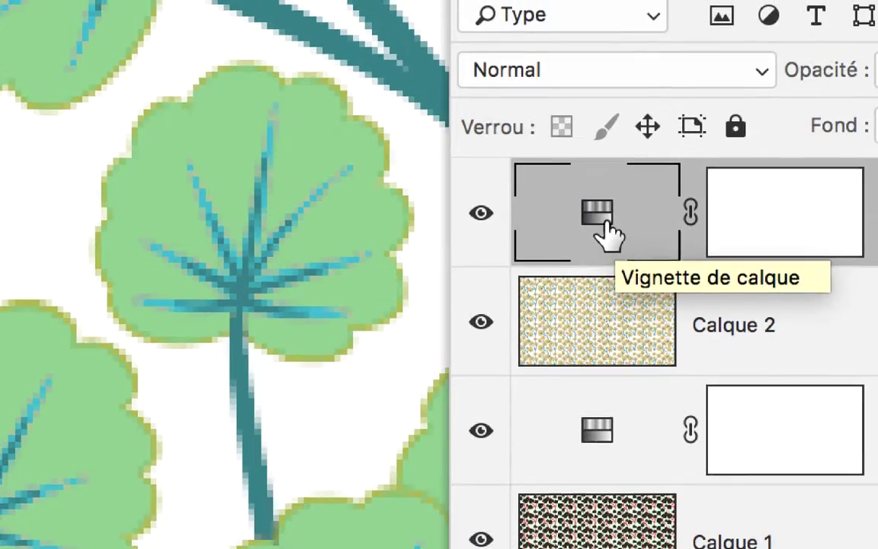
{"action": "double_click", "coordinate": [602, 227]}
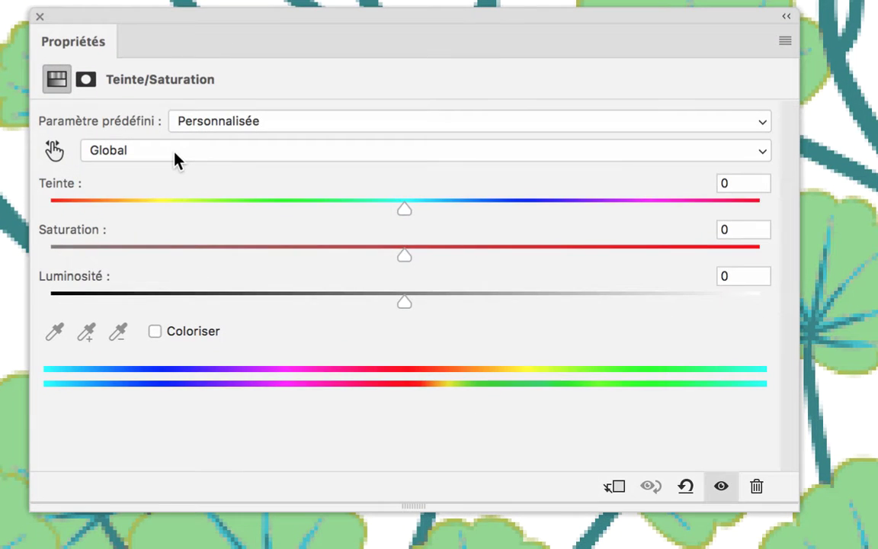
Target Jaunes and shift its range to 20°/49°–78°\108° for orange leaf outlines
{"action": "left_click", "coordinate": [174, 153]}
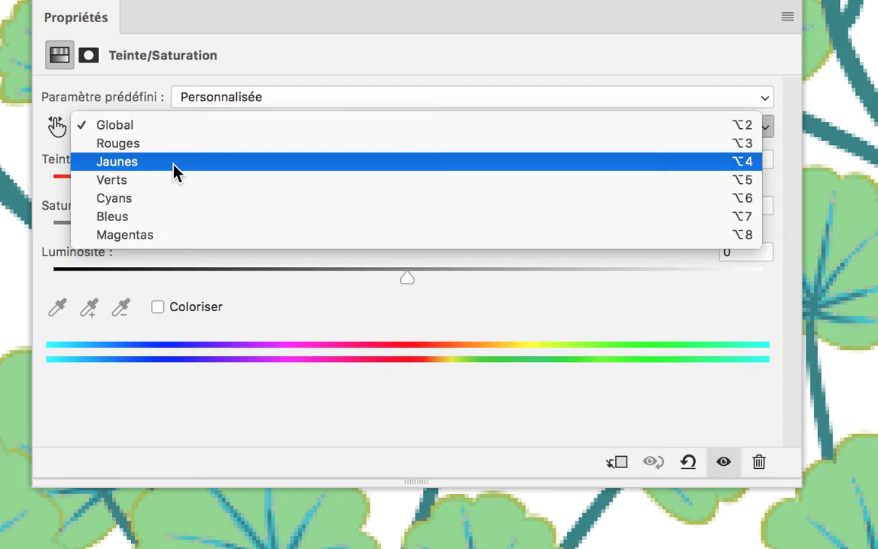
{"action": "left_click", "coordinate": [174, 171]}
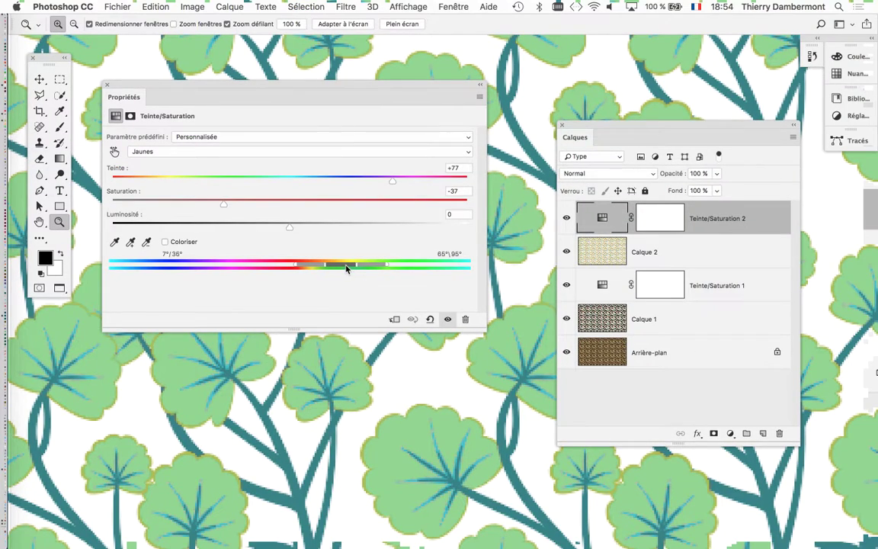
{"action": "left_click_drag", "start_coordinate": [347, 268], "coordinate": [350, 267]}
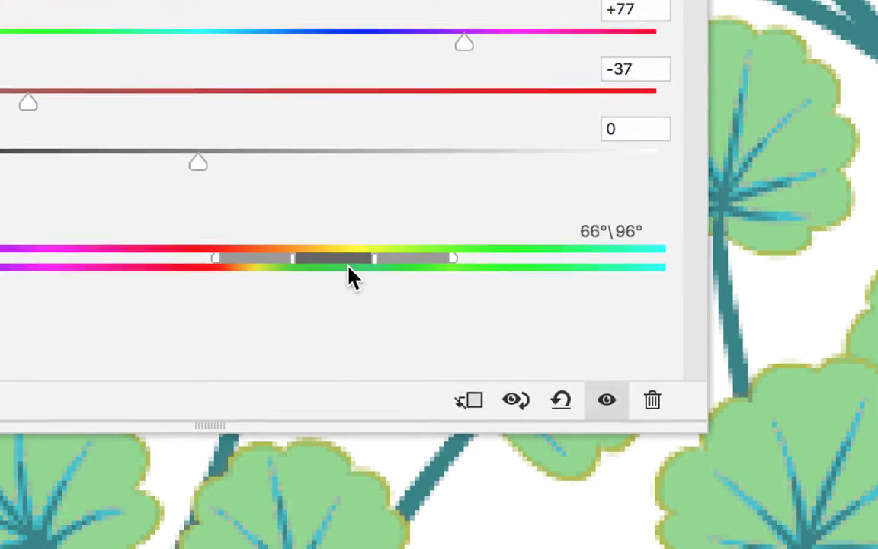
{"action": "left_click_drag", "start_coordinate": [347, 273], "coordinate": [356, 262]}
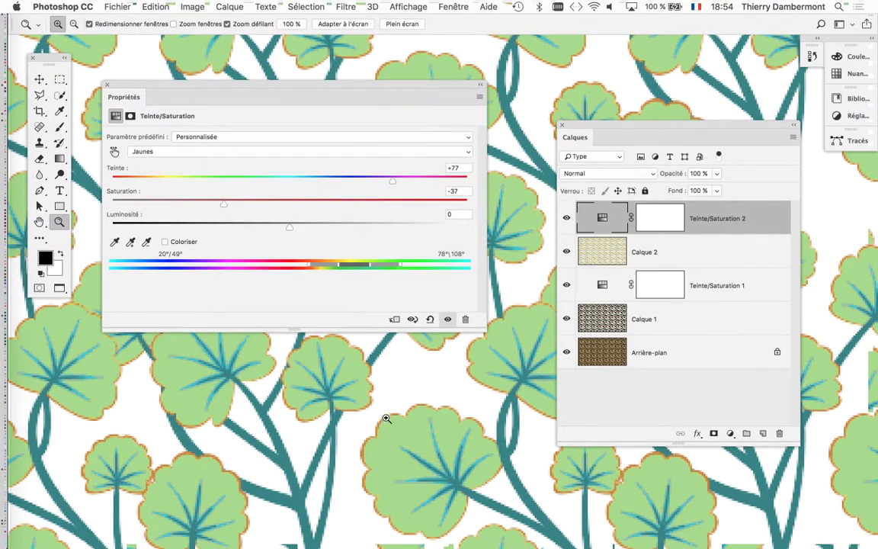
{"action": "left_click", "coordinate": [386, 419], "text": "alt"}
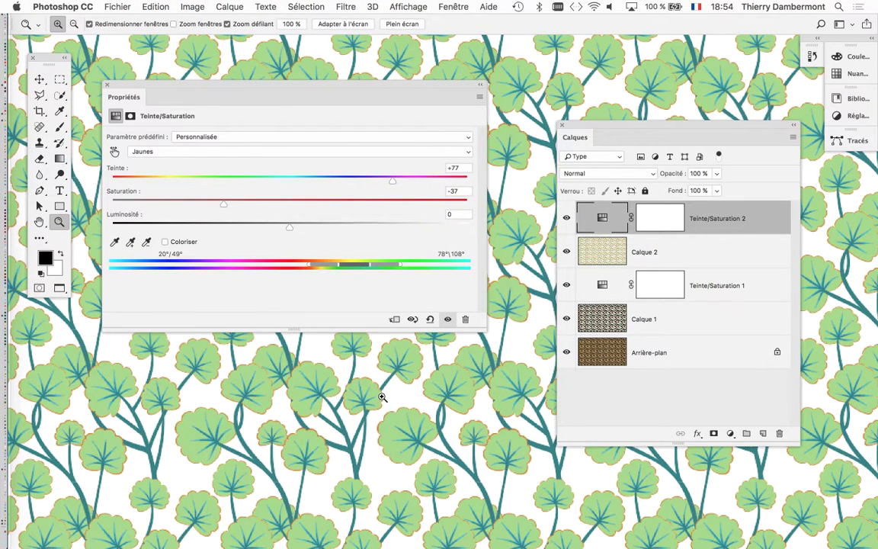
{"action": "left_click", "coordinate": [567, 219]}
{"action": "left_click_drag", "start_coordinate": [451, 97], "coordinate": [303, 98]}
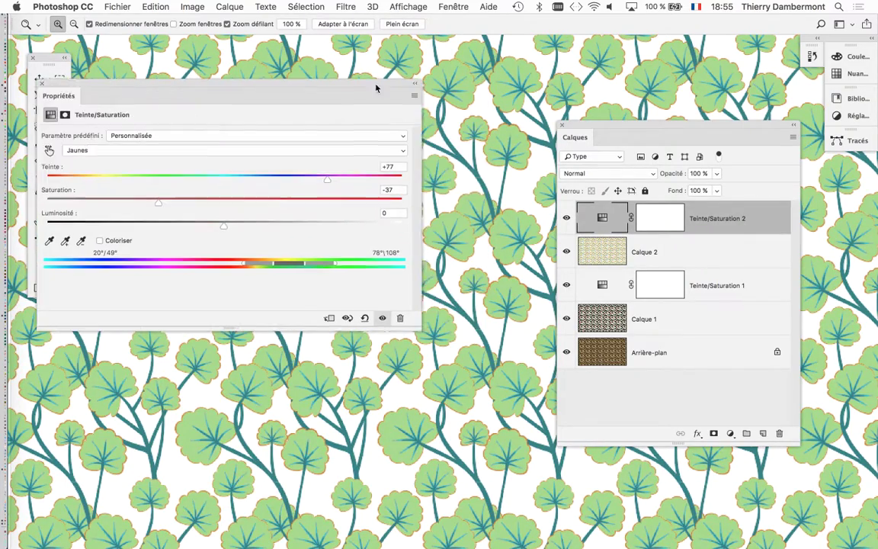
{"action": "mouse_move", "coordinate": [436, 195]}
{"action": "left_mouse_down"}
{"action": "mouse_move", "coordinate": [530, 245]}
{"action": "mouse_move", "coordinate": [566, 235]}
{"action": "left_mouse_up"}
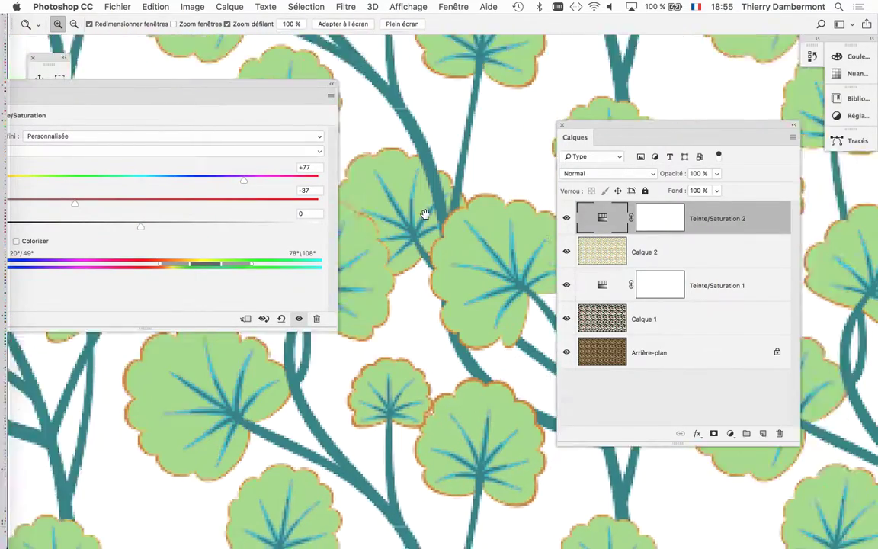
{"action": "left_click", "coordinate": [566, 220]}
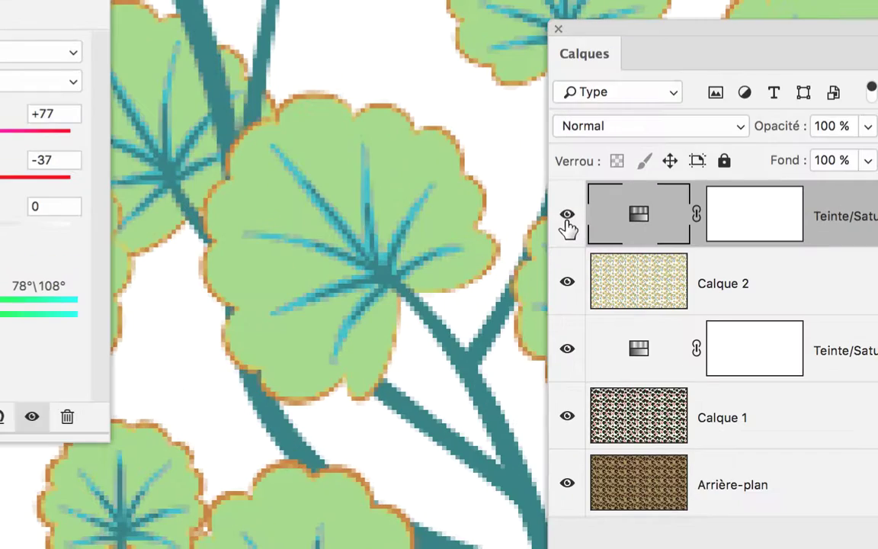
{"action": "left_click", "coordinate": [567, 220]}
{"action": "left_click", "coordinate": [567, 217]}
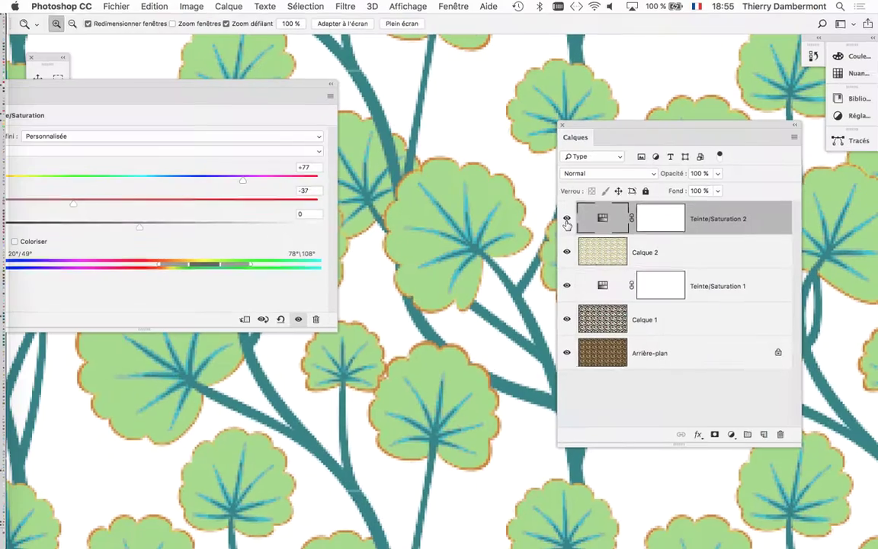